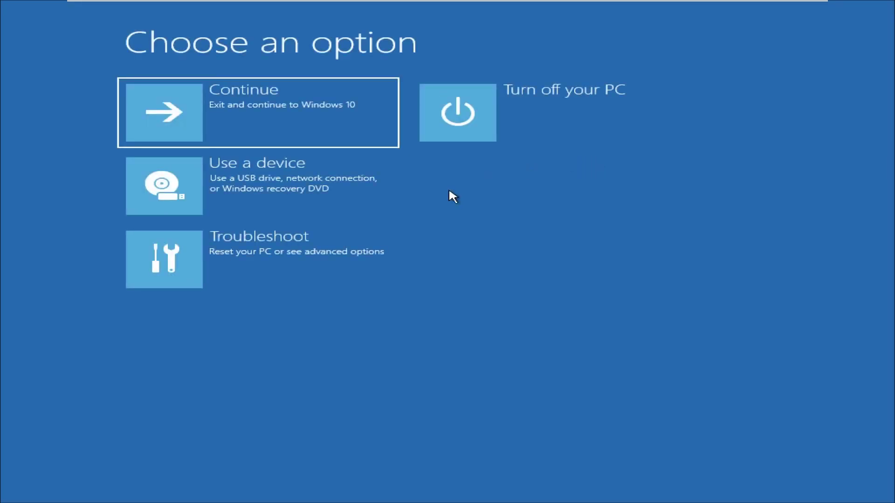
Choose Troubleshoot on the Choose an option screen.
click(299, 248)
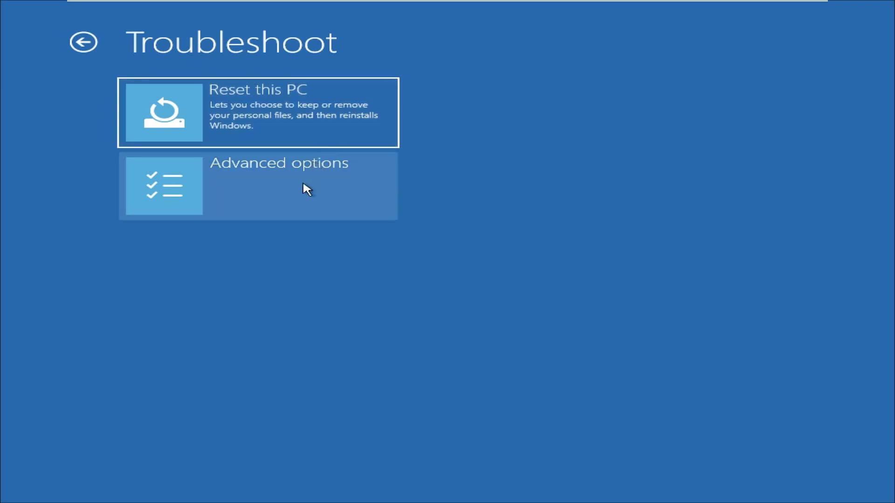
Open Advanced options, check the Uninstall Updates choices, then return to Advanced options.
click(301, 195)
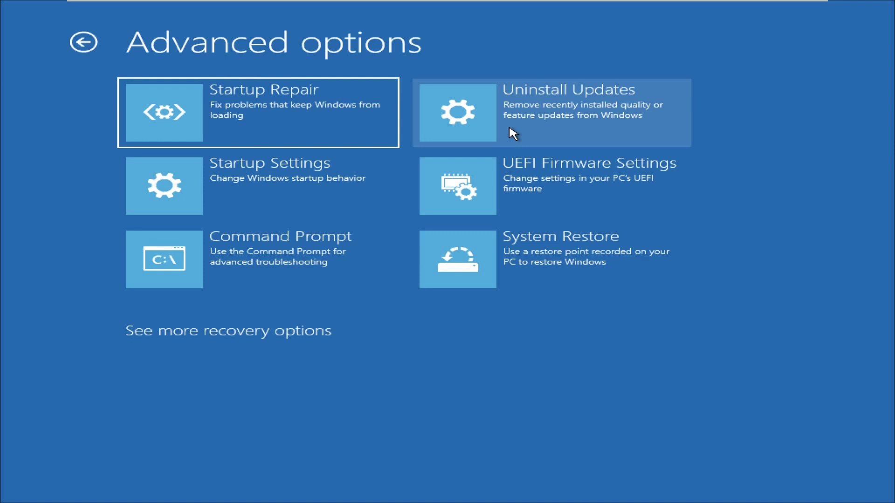
click(509, 129)
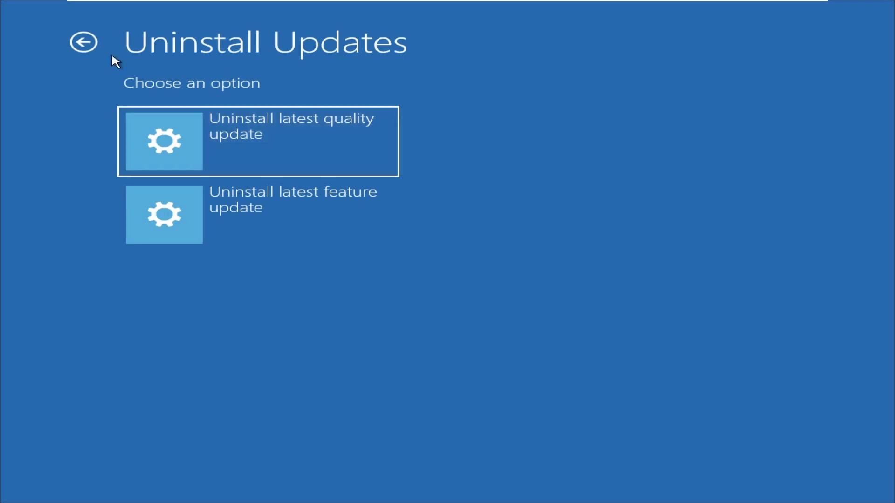
click(82, 42)
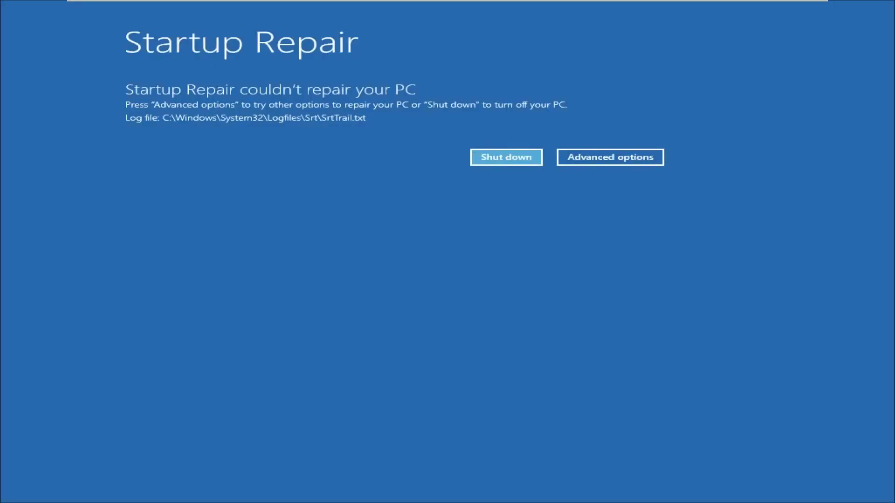
Leave the failed Startup Repair and go back through Troubleshoot and Advanced options to Command Prompt.
click(610, 161)
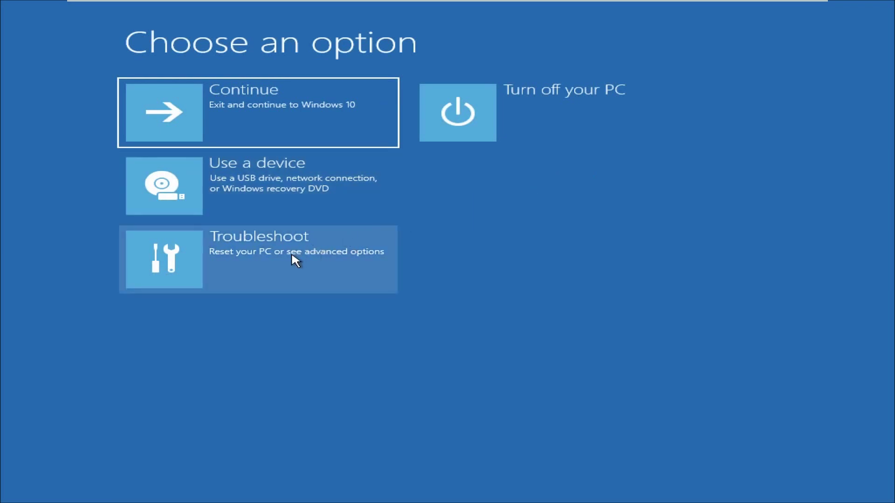
click(292, 255)
click(255, 190)
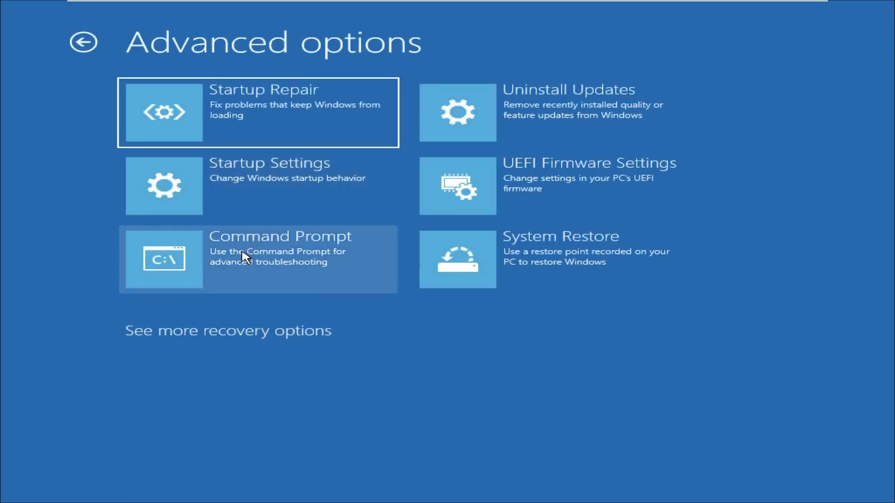
click(242, 253)
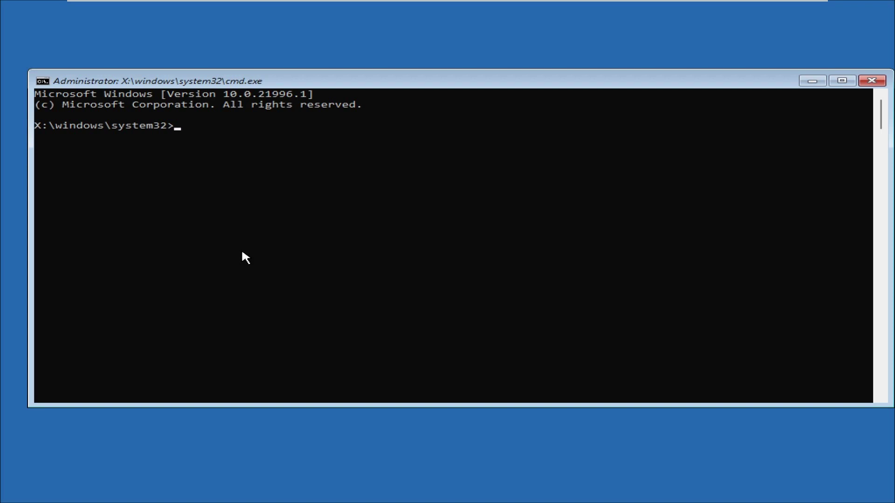
Run chkdsk, which reports file system problems, then enter 'sfc scannow' for correction.
text(chk)
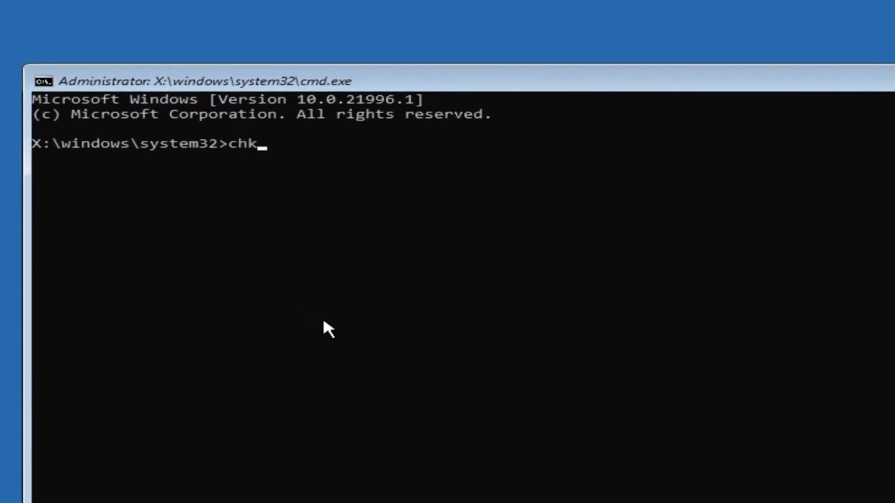
text(dsk)
key(Return)
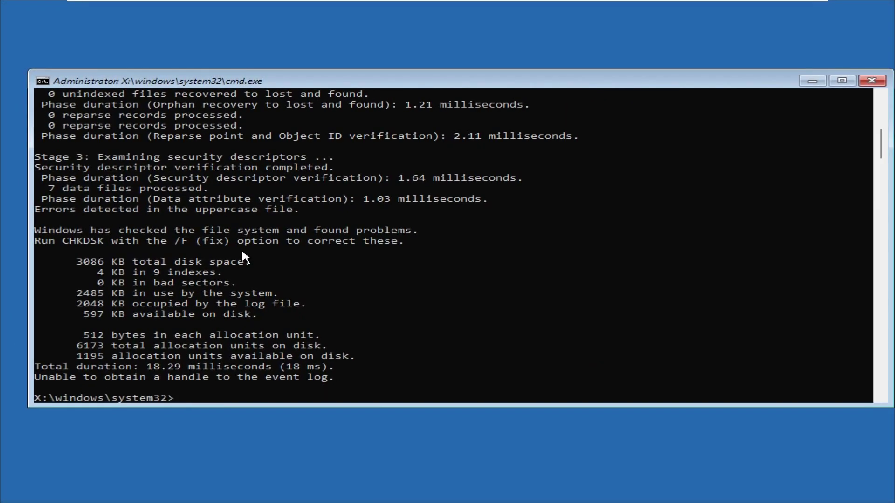
text(sfc sc)
text(anno)
text(w)
key(Left)
key(Left)
key(Left)
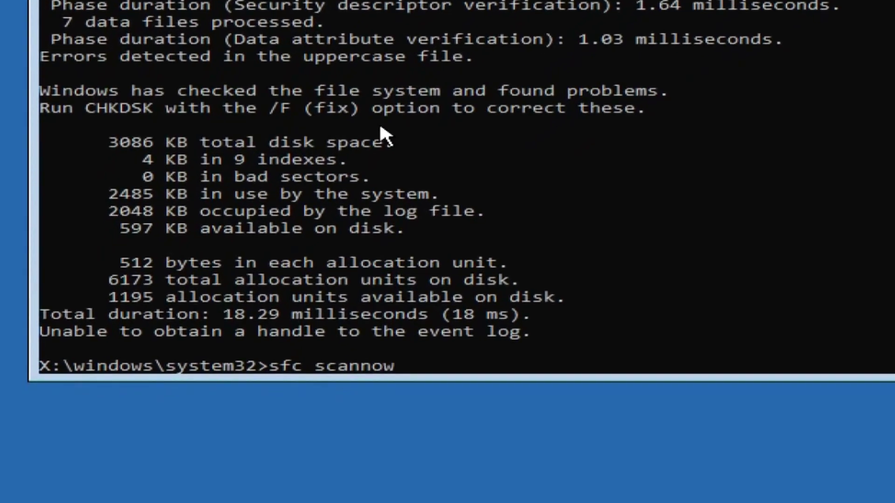
Correct the command to sfc /scannow and run the system file scan to 100%.
text(/)
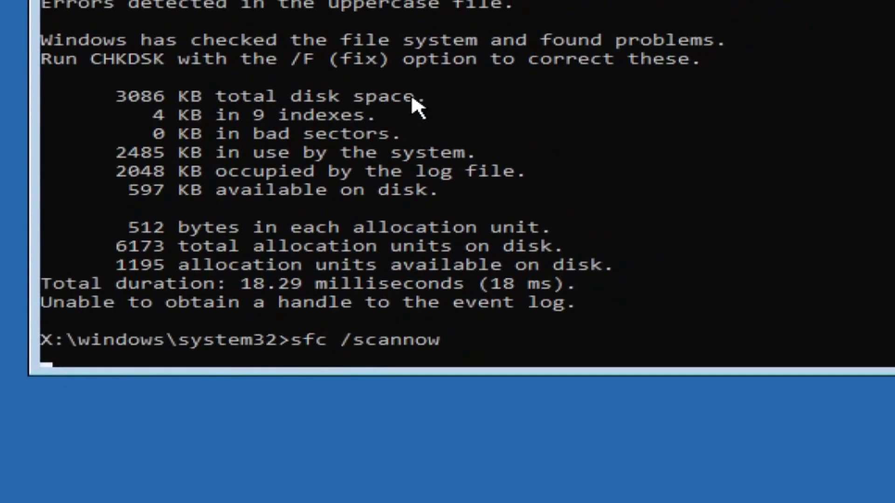
key(Return)
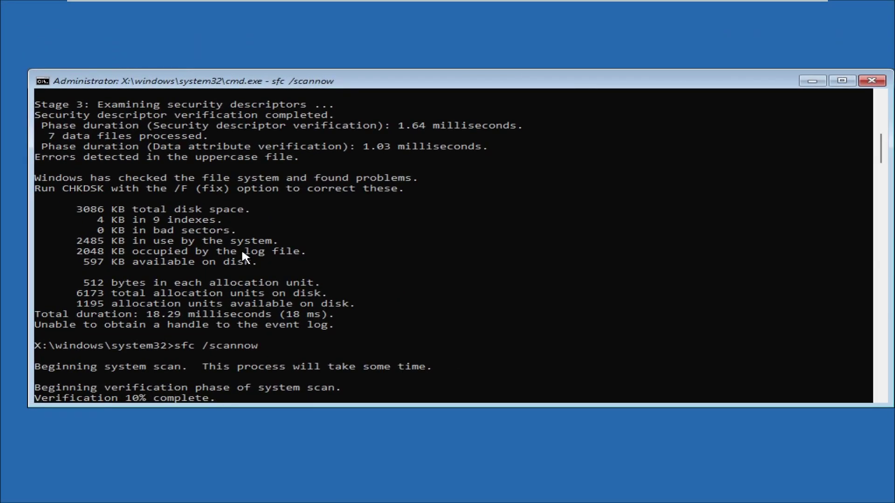
scroll(243, 252, down, 1)
scroll(261, 256, down, 3)
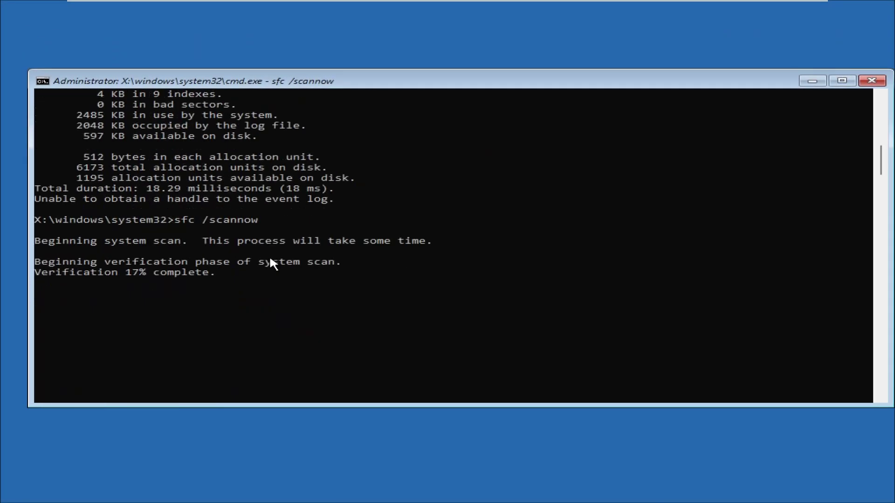
scroll(269, 256, down, 1)
scroll(269, 256, down, 1)
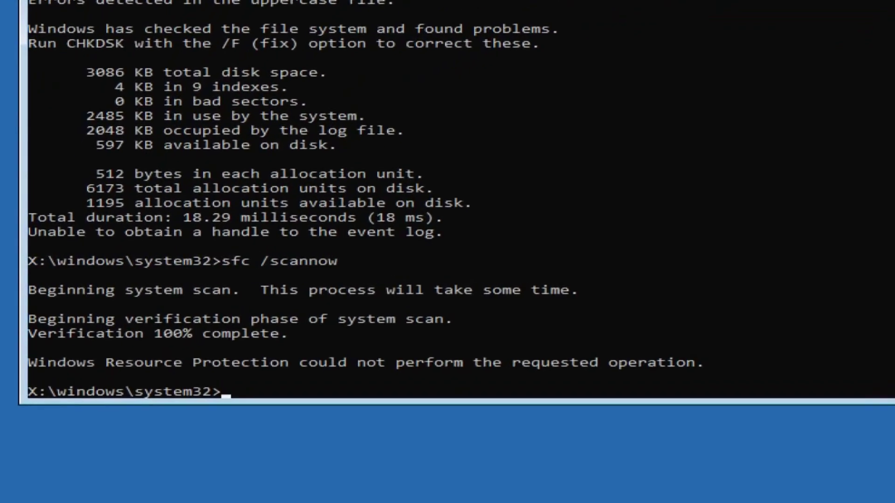
Start a fresh prompt line and enter gpupdate.
key(Return)
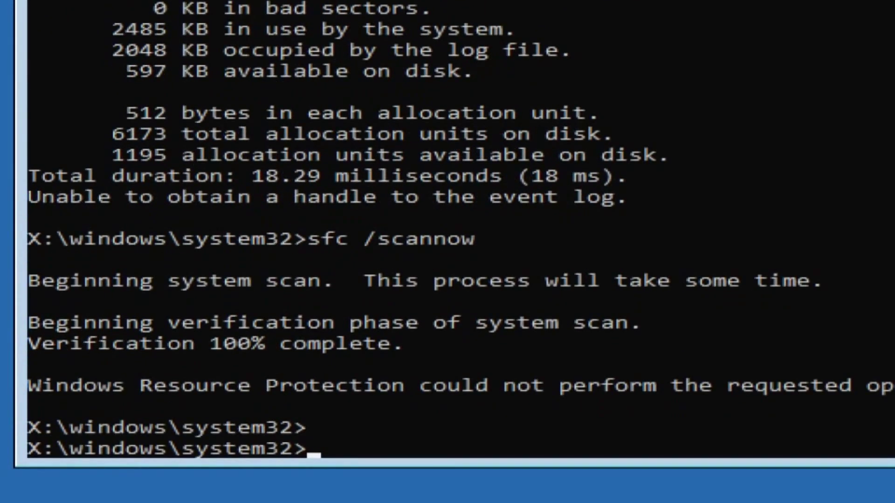
scroll(601, 193, down, 3)
scroll(603, 200, down, 2)
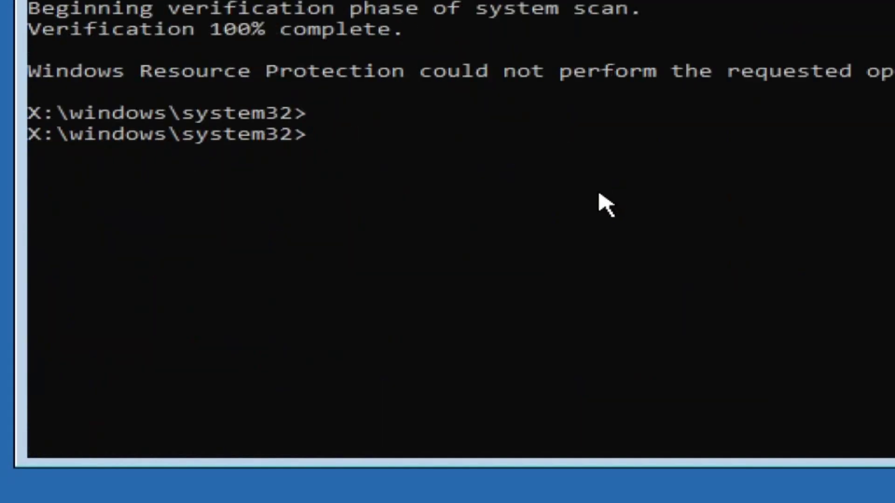
text(gpup)
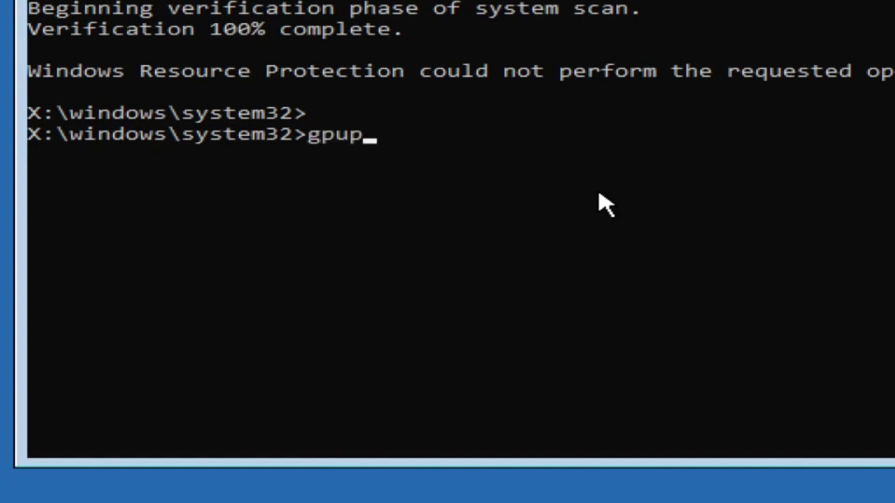
text(date)
Run gpupdate, which is not recognized, and enter bootrec /fixmbr at the next prompt.
key(Return)
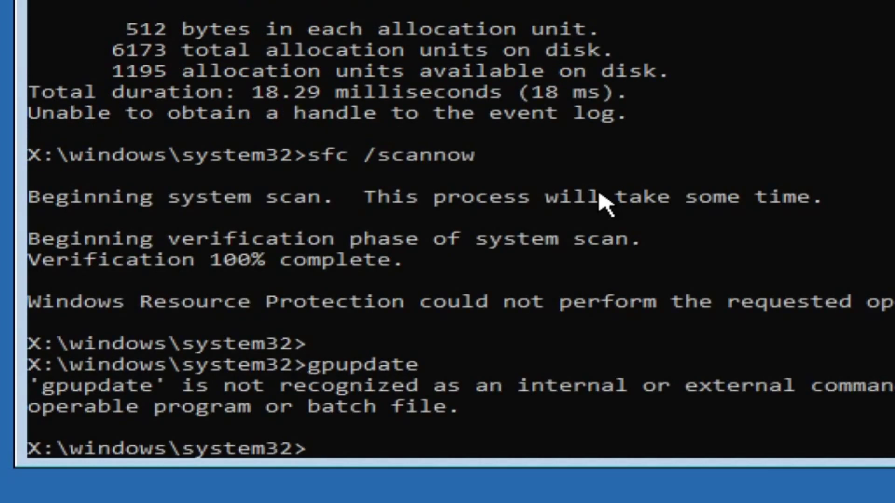
scroll(574, 186, down, 3)
scroll(564, 184, down, 1)
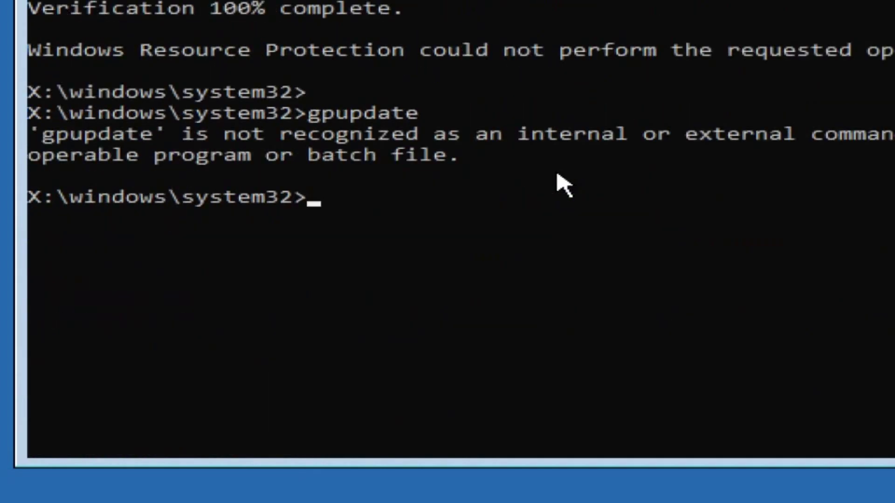
text(bootre)
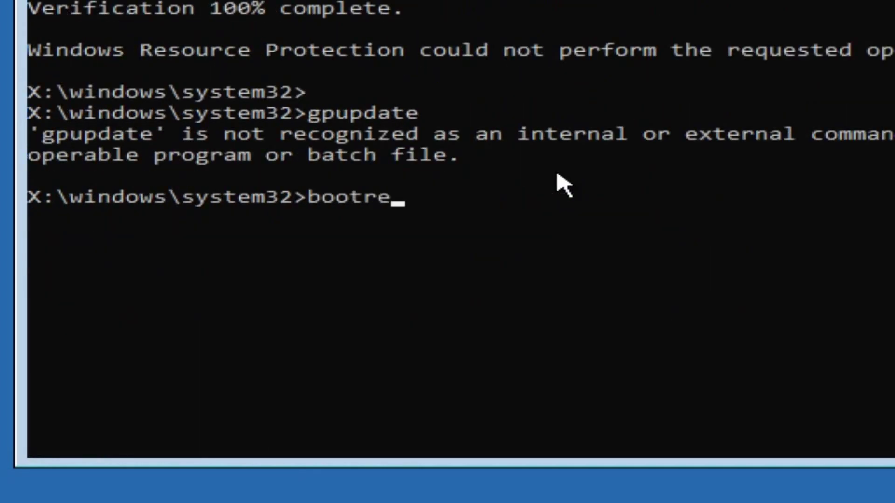
text(c)
text( /fixmbr)
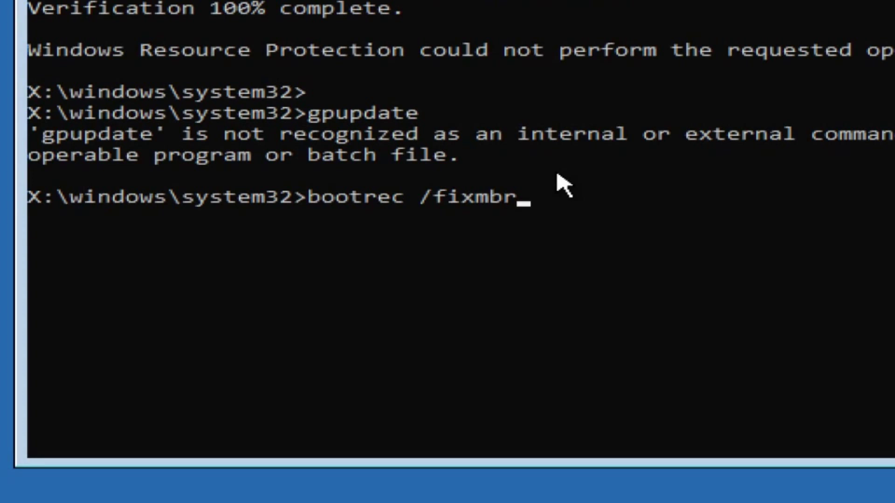
Run bootrec /fixmbr to successfully repair the master boot record.
key(Return)
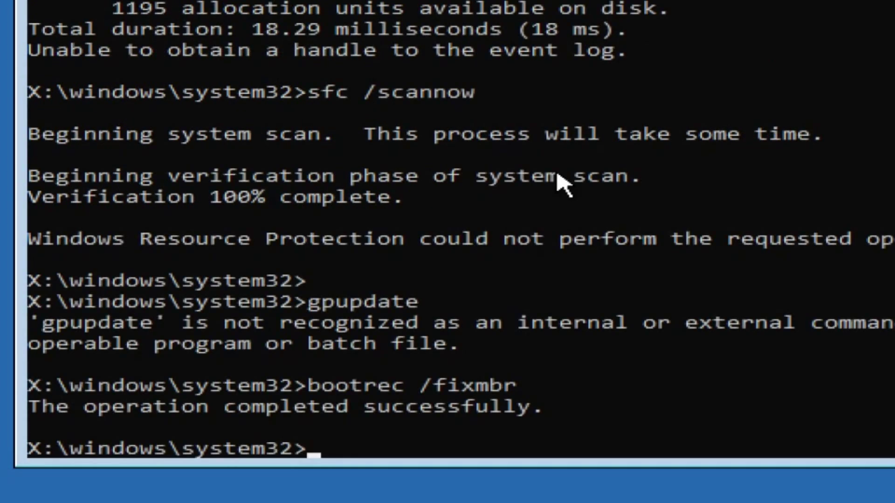
scroll(557, 182, down, 4)
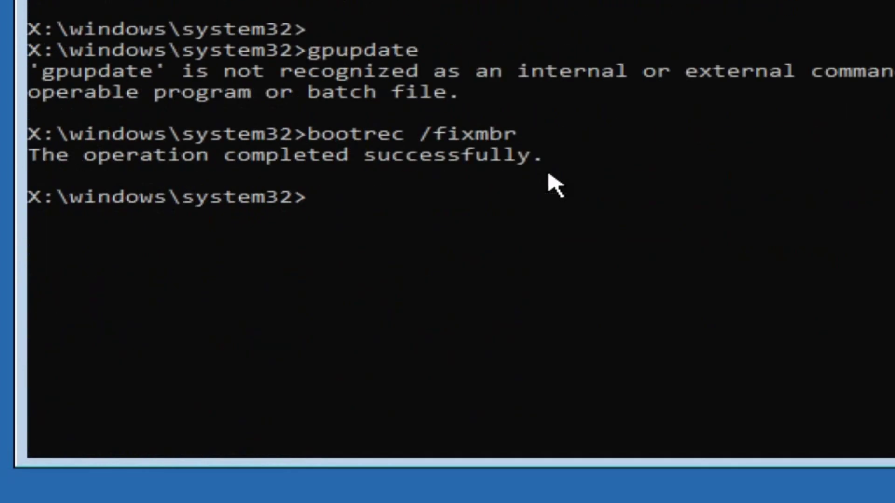
scroll(553, 183, down, 2)
Run bootrec /fixboot, which is denied access, then enter exit.
text(b)
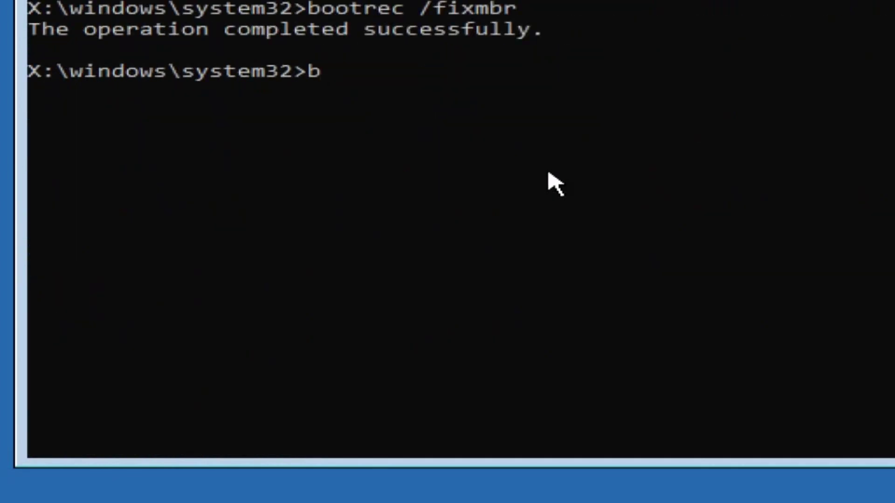
text(ootrec)
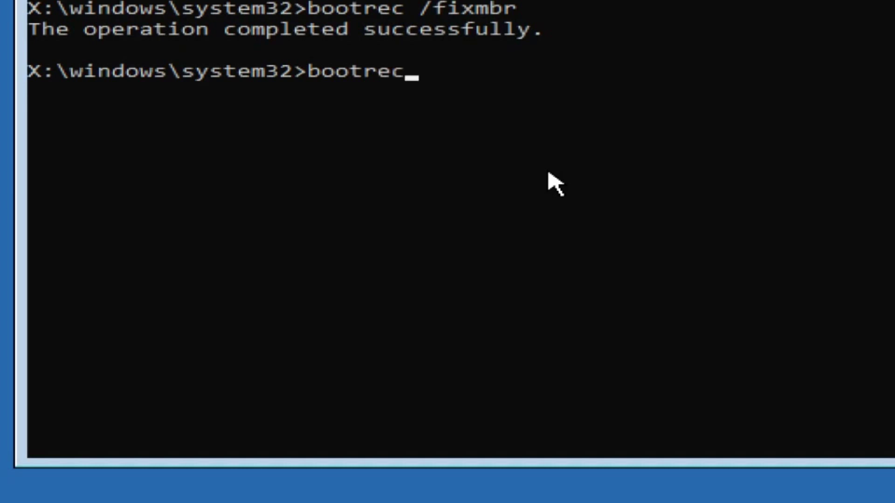
text( /)
text(fixb)
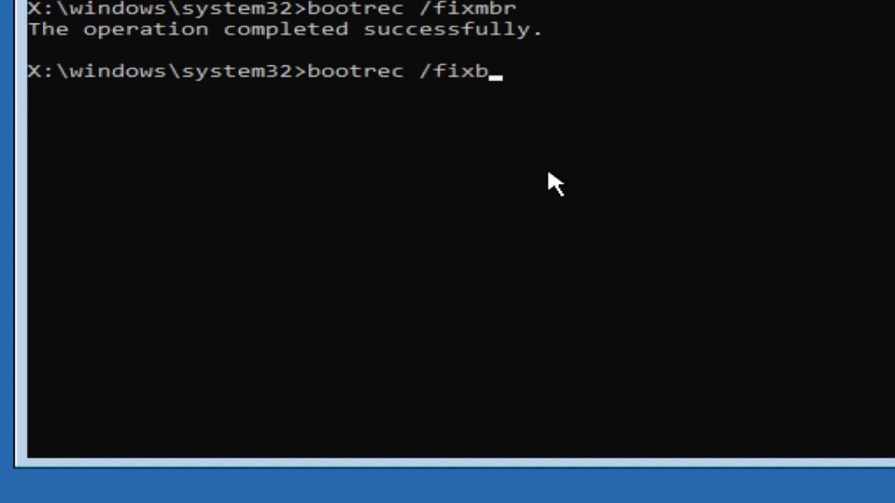
text(oot)
key(Return)
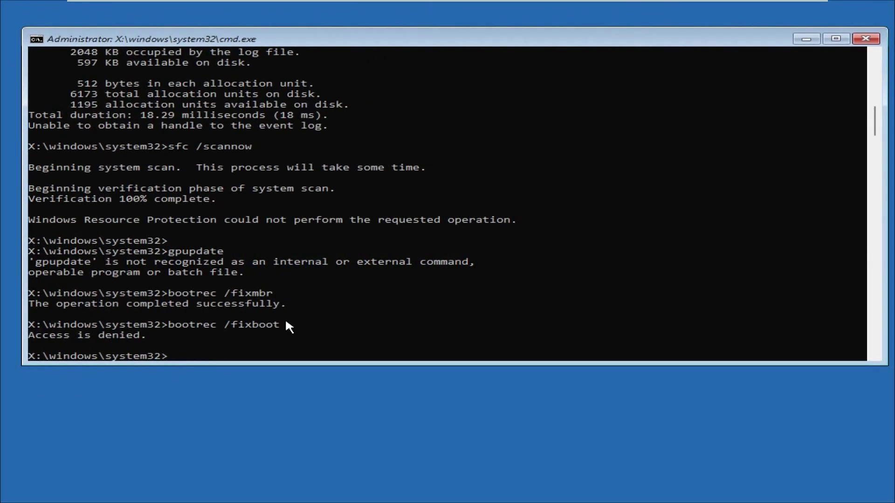
text(exit)
Exit Command Prompt and choose Continue to leave recovery for Windows.
key(Return)
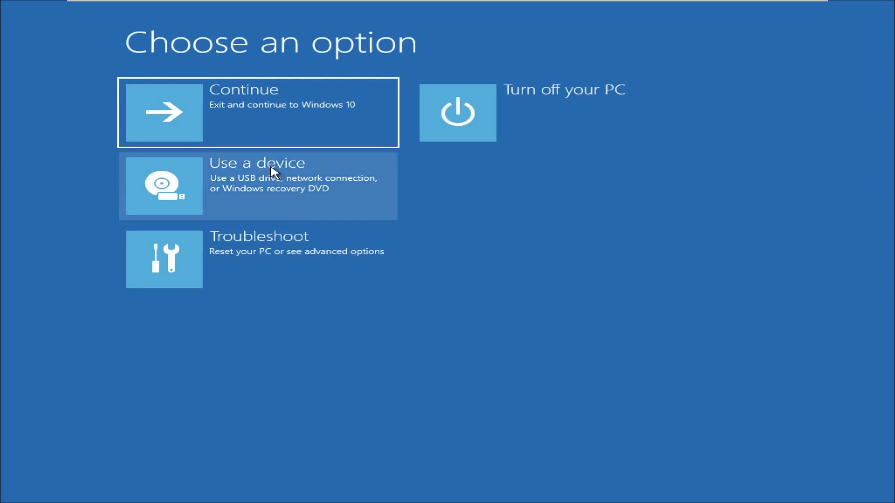
click(269, 124)
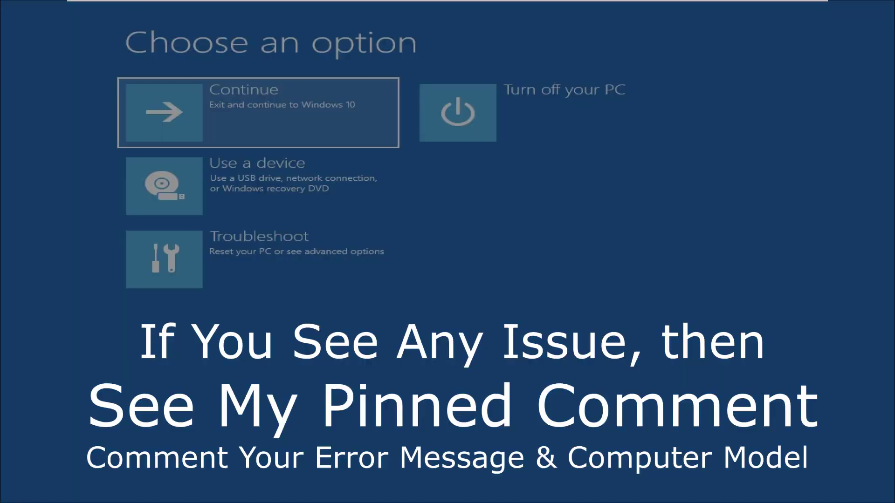